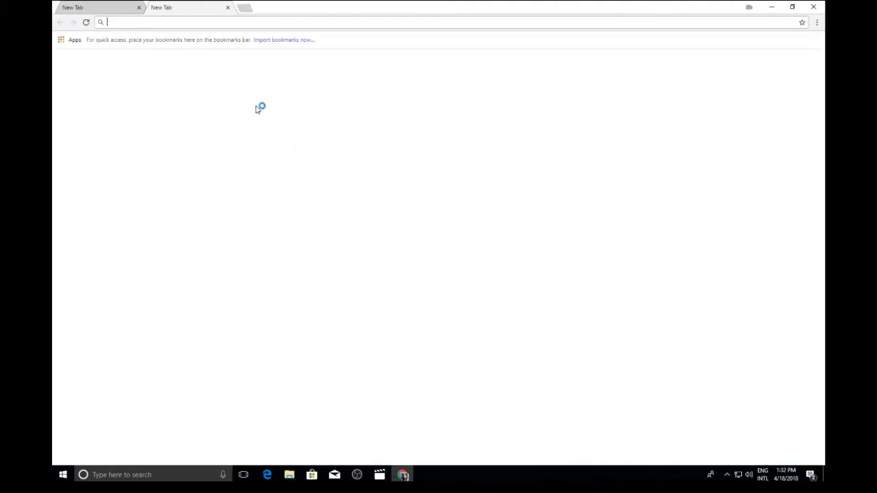
Search Google for Blogger and open the Blogger.com site from the results
click(140, 7)
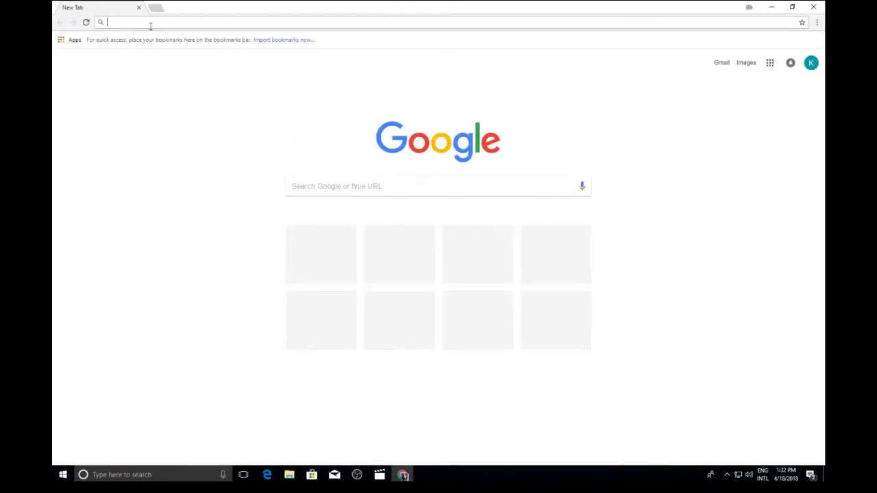
click(150, 26)
text(Blogger)
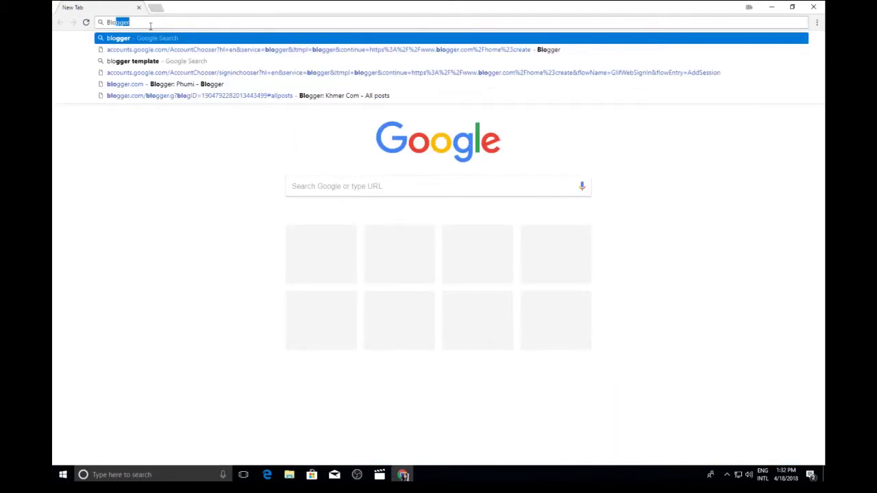
key(Return)
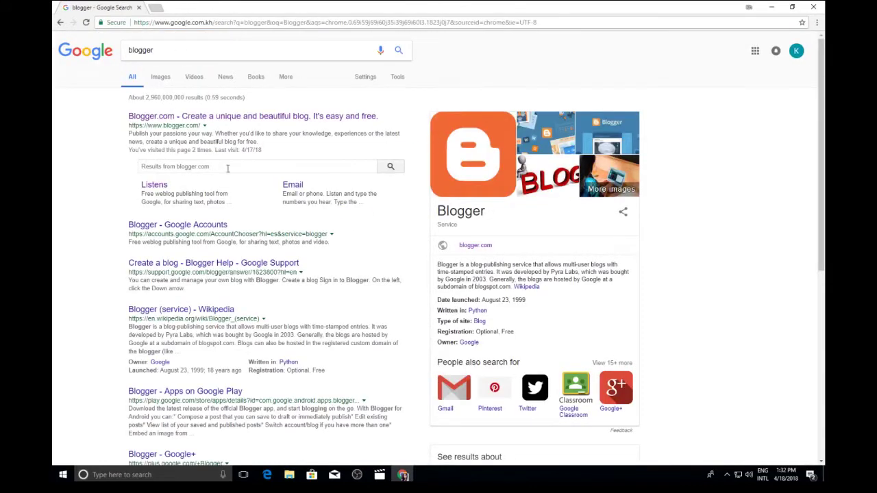
click(222, 120)
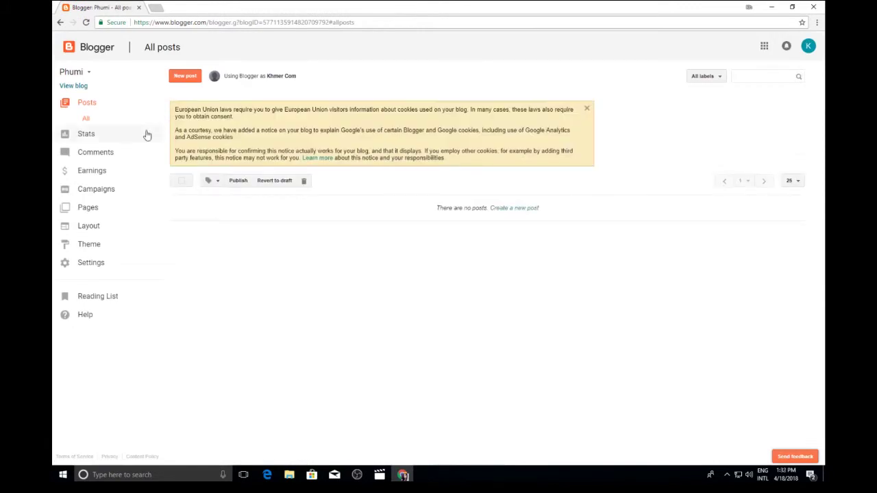
Switch to the Khmer Com blog and open its live site in a new tab
click(89, 73)
click(88, 108)
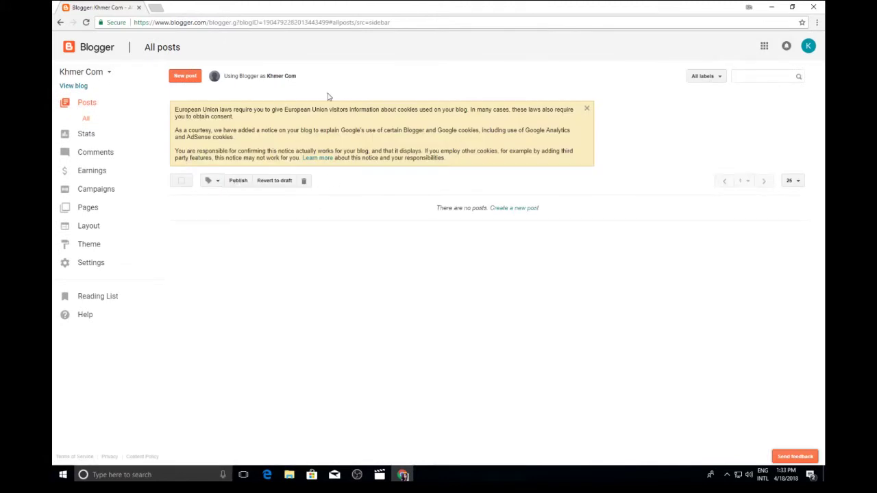
right_click(75, 87)
click(118, 93)
key(ctrl+Tab)
key(ctrl+Tab)
key(ctrl+Tab)
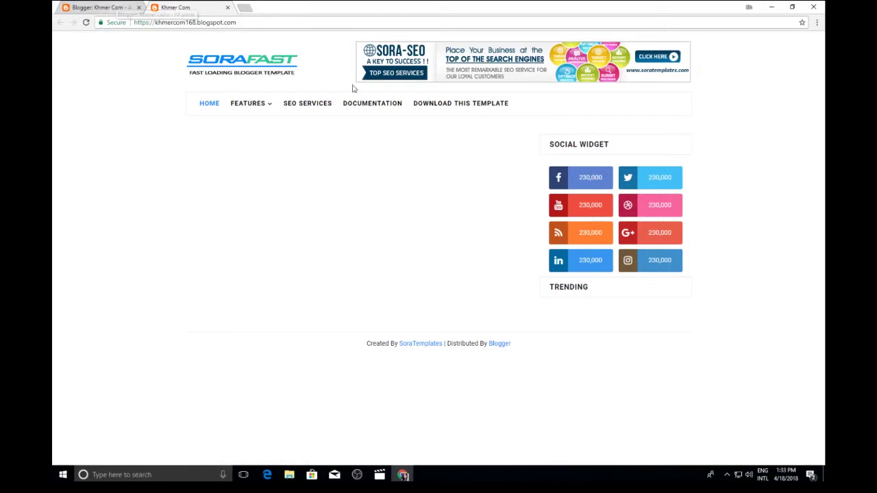
Open the Khmer Com header gadget's configuration from the blog's Layout page
click(127, 7)
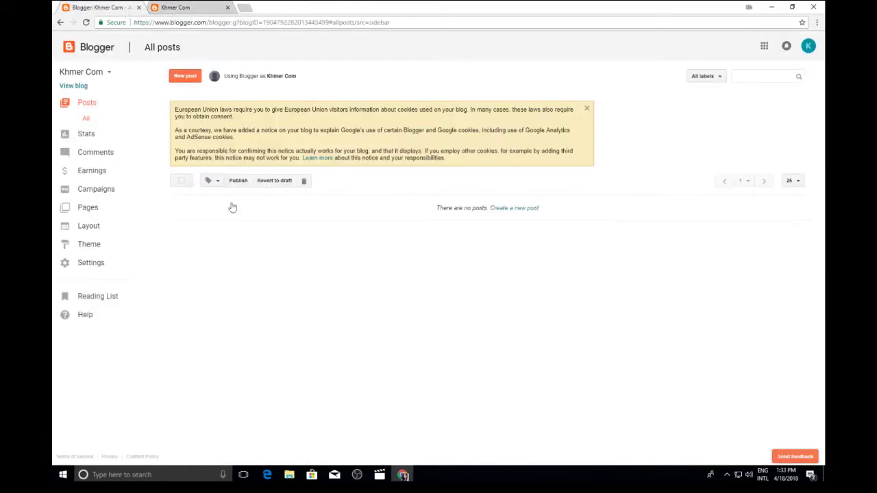
click(87, 227)
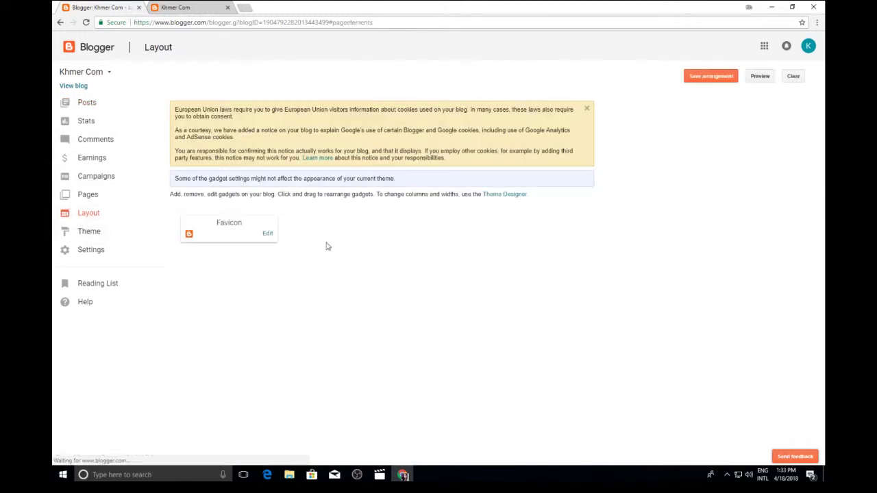
scroll(411, 260, down, 3)
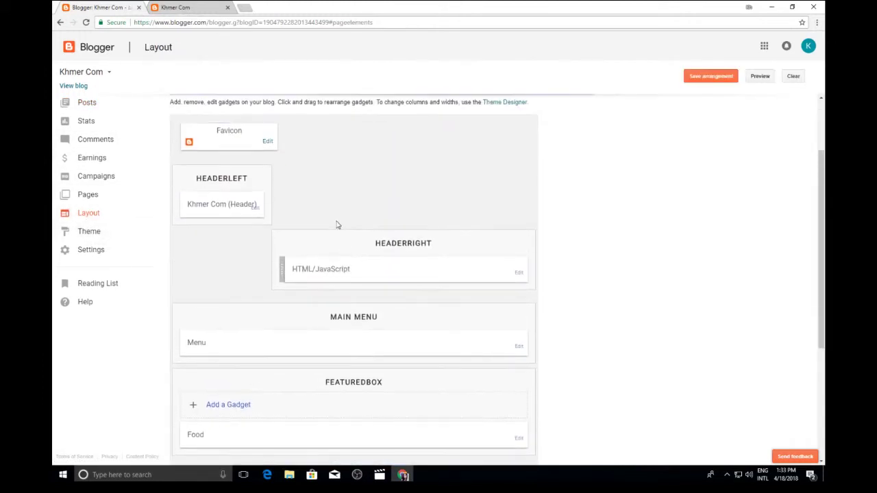
click(257, 213)
drag(212, 22, 277, 44)
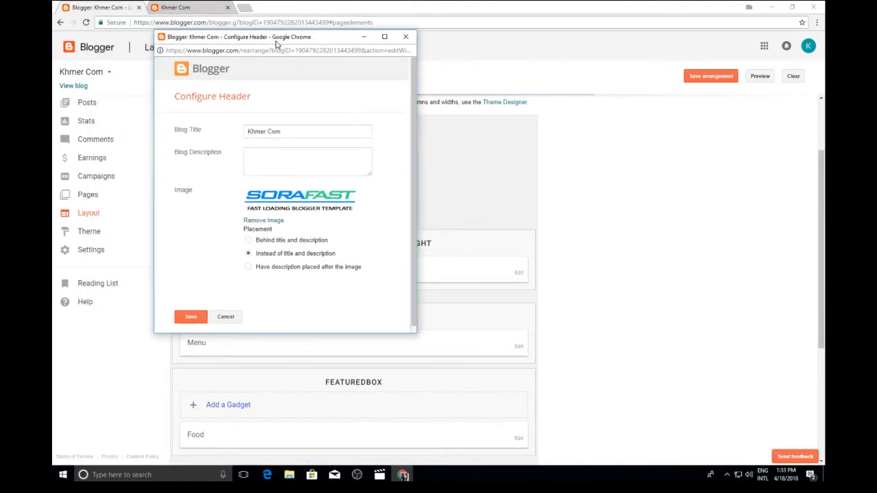
right_click(281, 203)
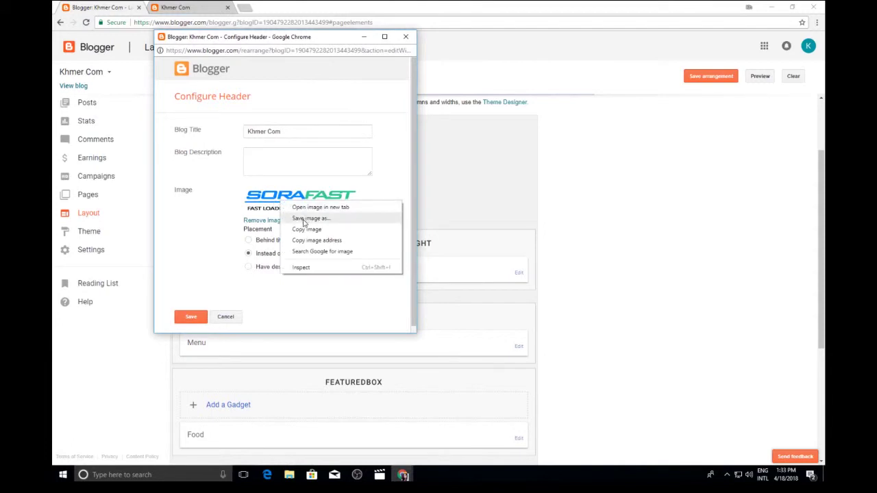
click(304, 219)
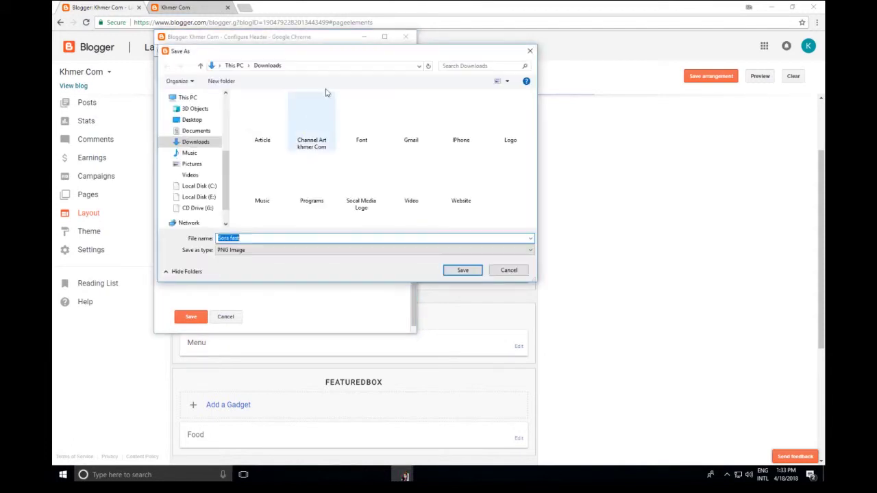
drag(319, 58, 324, 44)
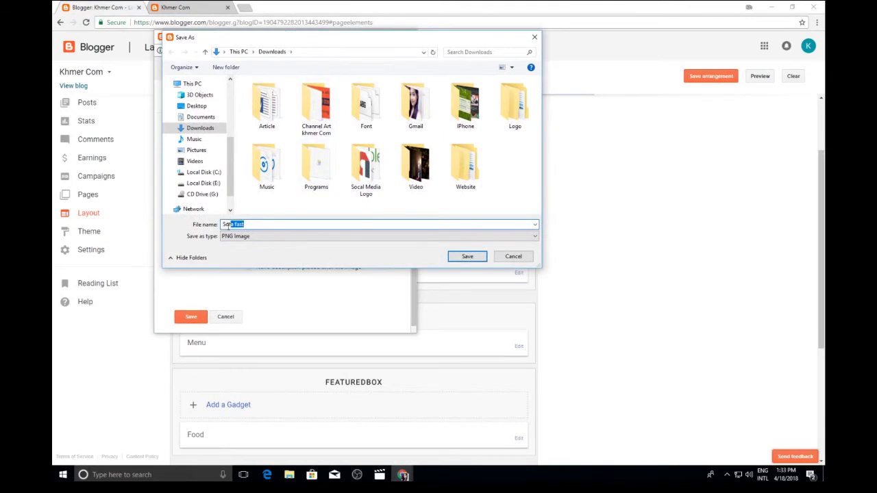
click(252, 226)
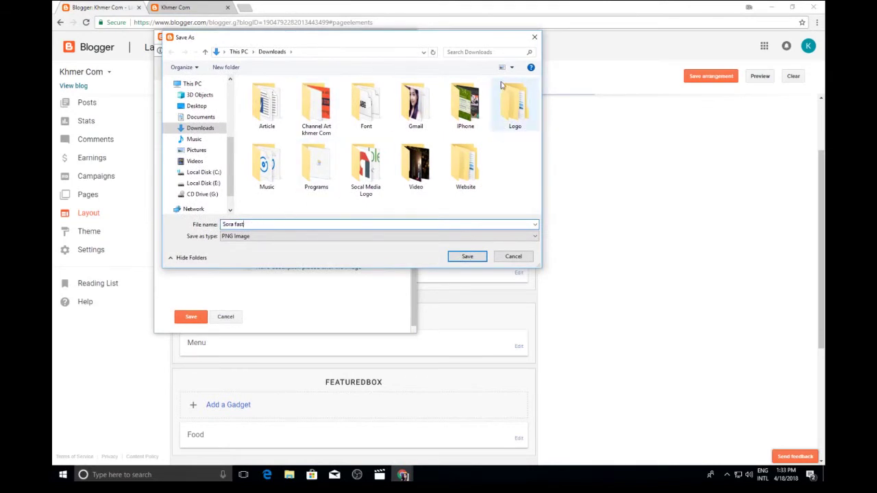
click(534, 37)
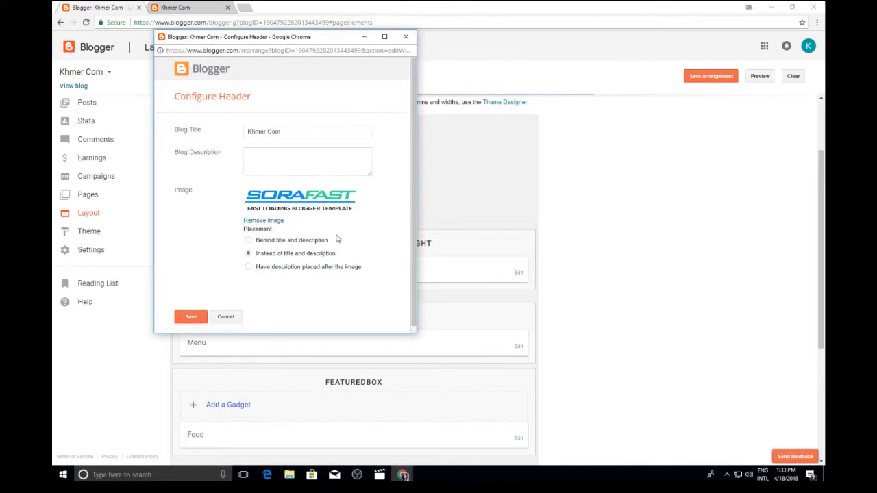
Remove the Sora Fast logo image from the header gadget, then save the gadget and the layout arrangement
drag(306, 39, 310, 32)
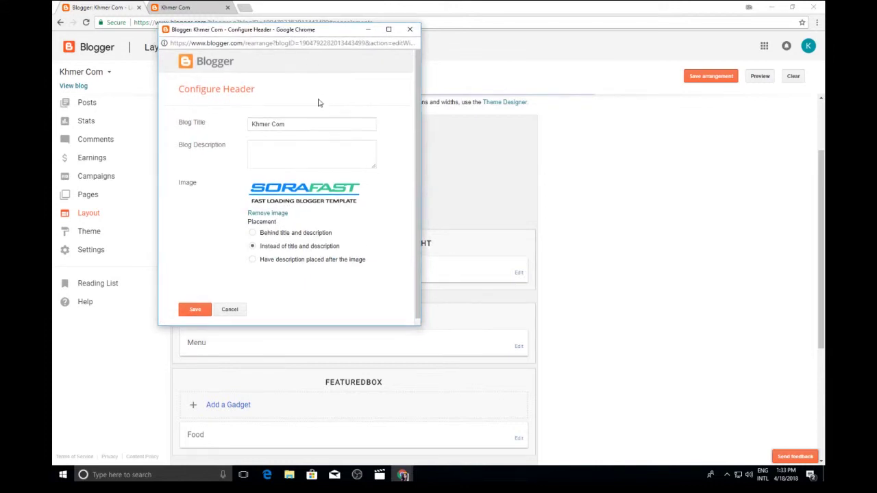
click(288, 215)
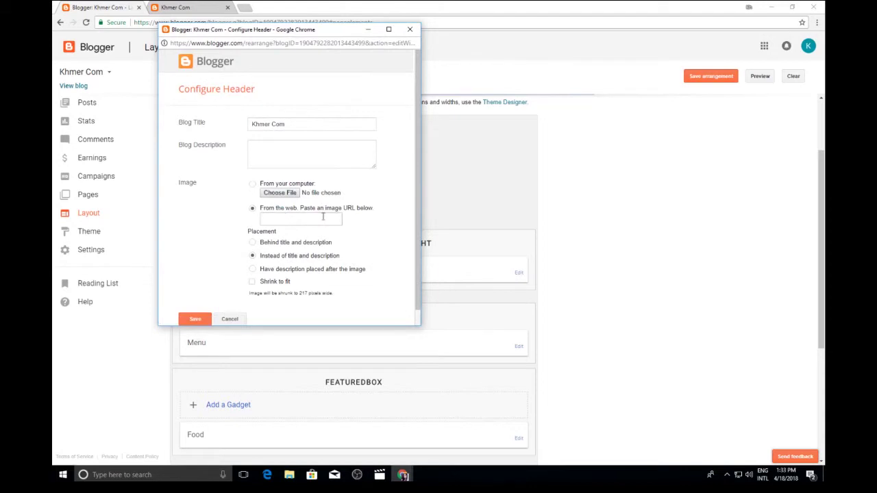
click(195, 320)
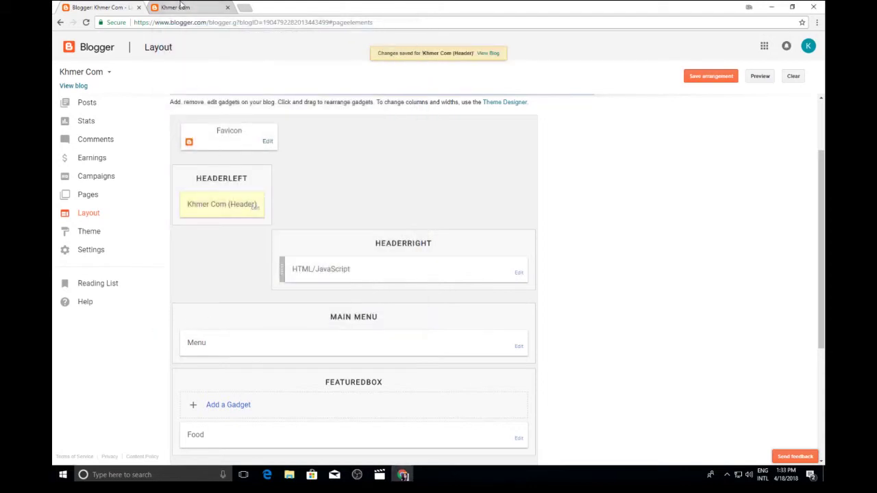
click(704, 79)
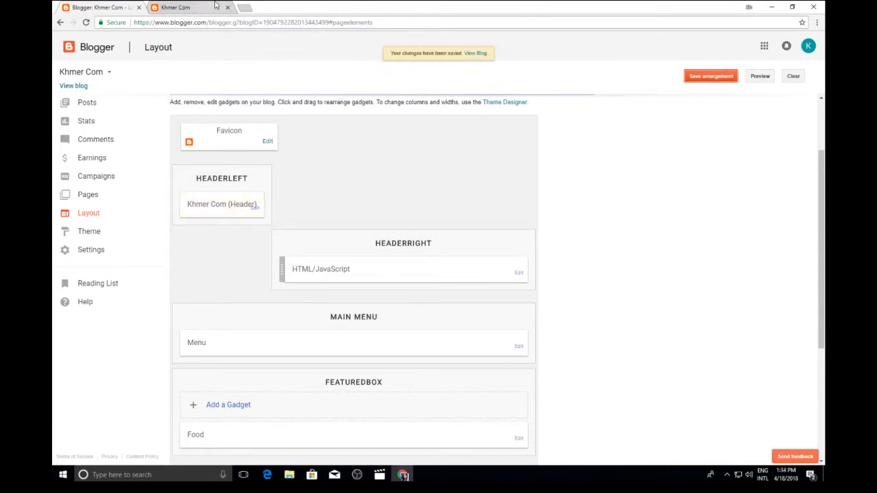
Reload the live blog to check its header title area, then return to the layout
click(177, 7)
click(85, 22)
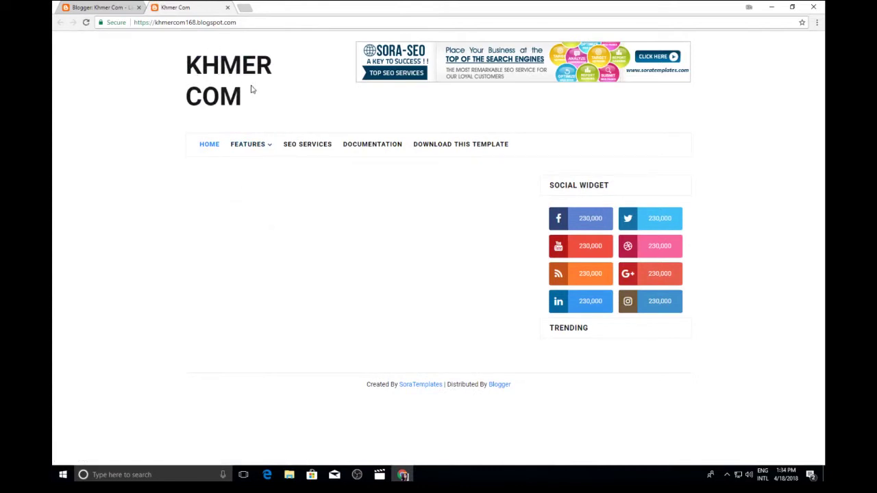
click(126, 6)
Clear all the content of the HTML/JavaScript gadget in the HeaderRight section and save it
scroll(497, 271, down, 1)
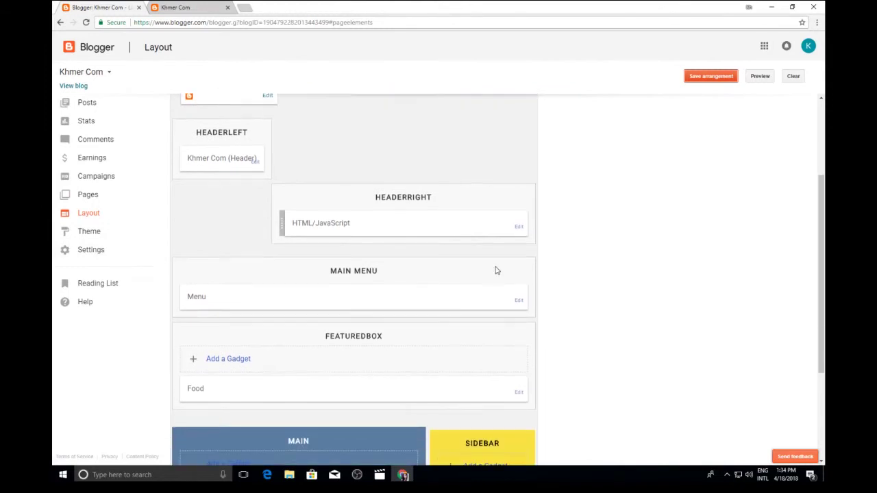
click(519, 231)
drag(240, 19, 313, 64)
double_click(295, 214)
key(ctrl+a)
click(297, 213)
drag(297, 213, 170, 182)
right_click(228, 194)
click(244, 223)
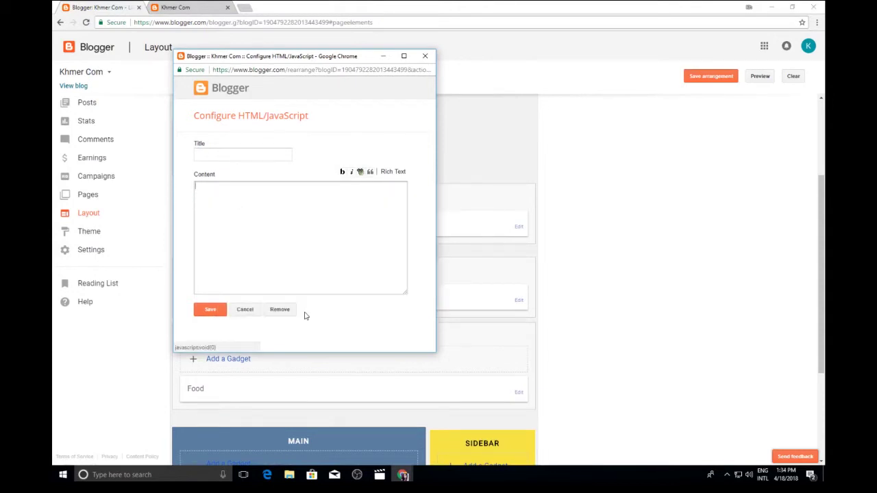
click(218, 309)
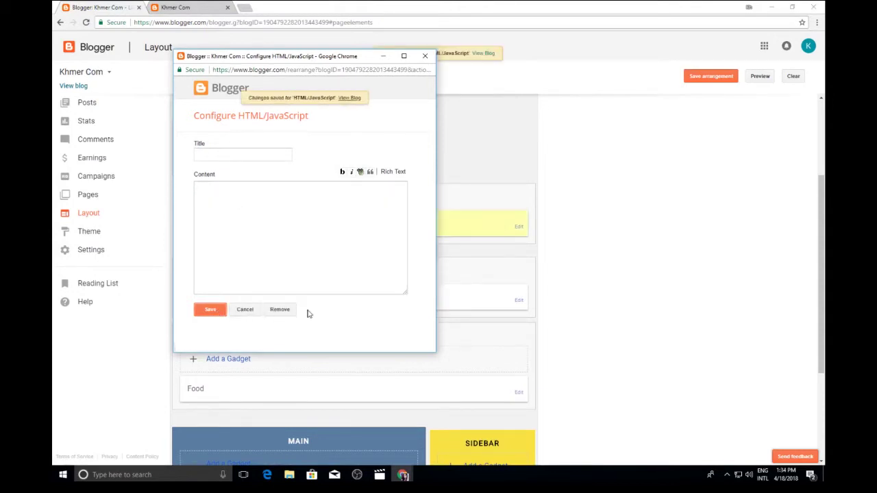
Reload the live blog to check the banner area beside the title, then return to the layout
click(206, 7)
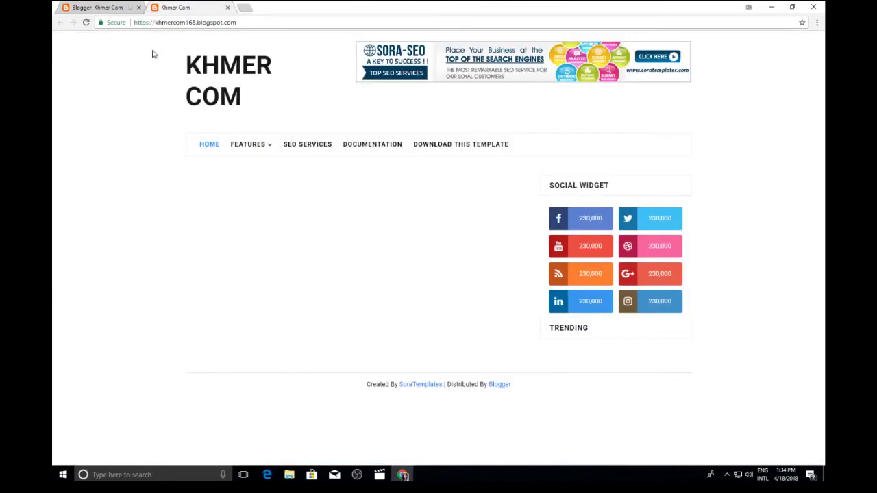
click(85, 22)
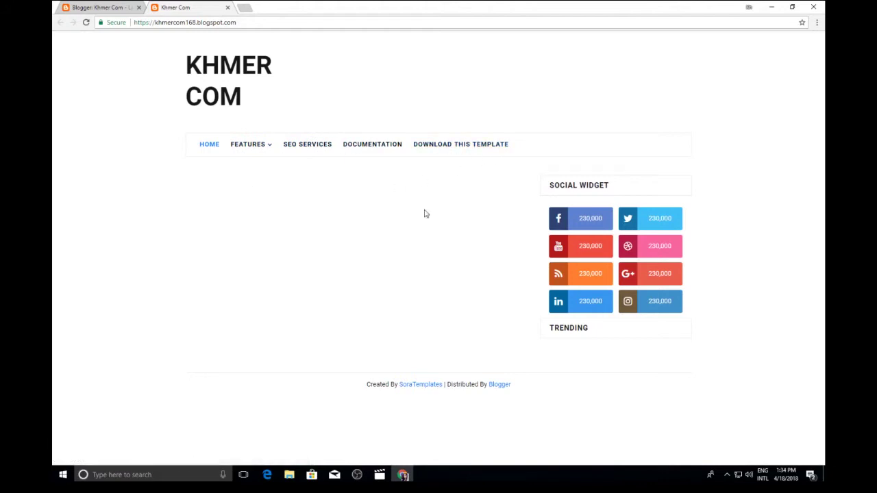
click(98, 7)
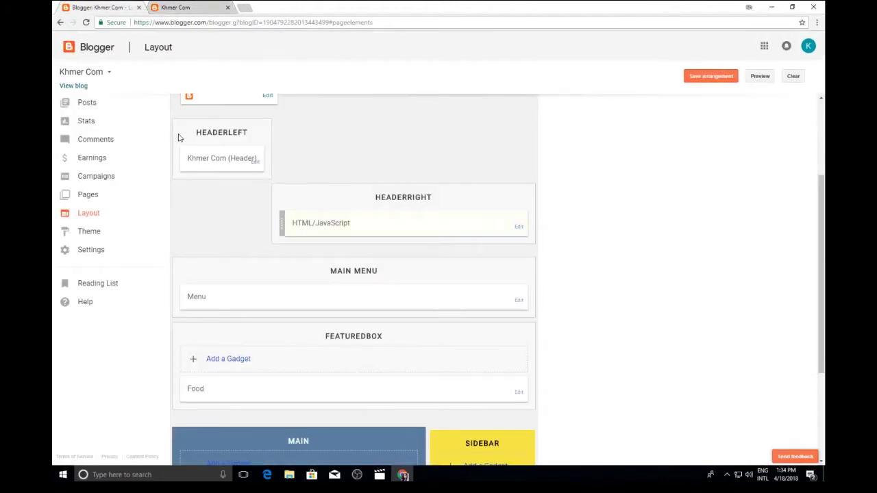
Delete the _Multi DropDown, __DropDown 1, __DropDown 2 and __DropDown 3 links from the Main Menu gadget's link list
scroll(178, 137, up, 4)
scroll(223, 233, down, 6)
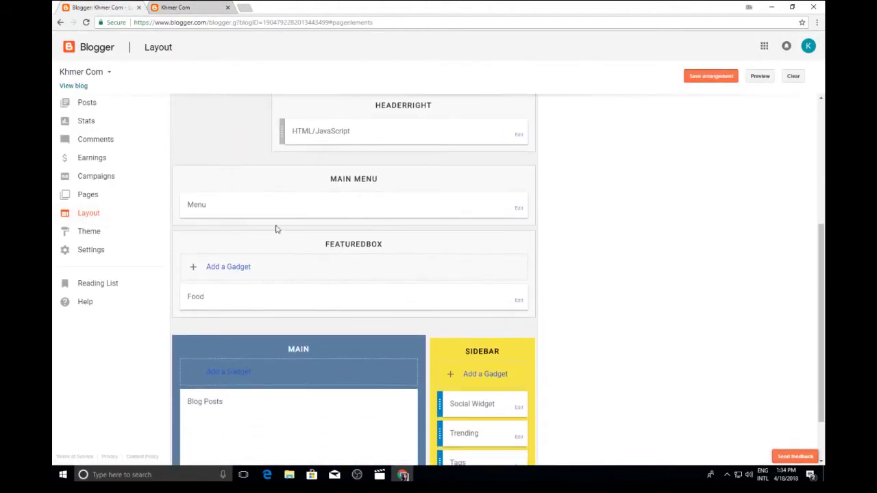
click(518, 209)
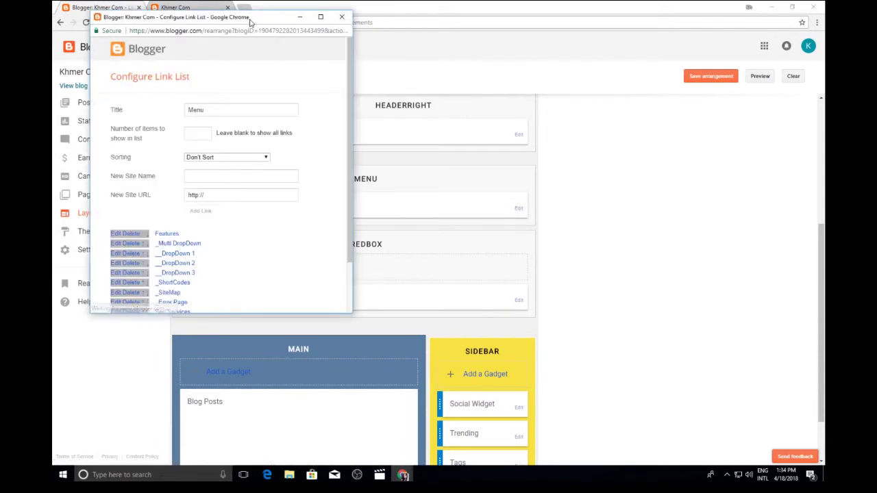
scroll(455, 174, down, 2)
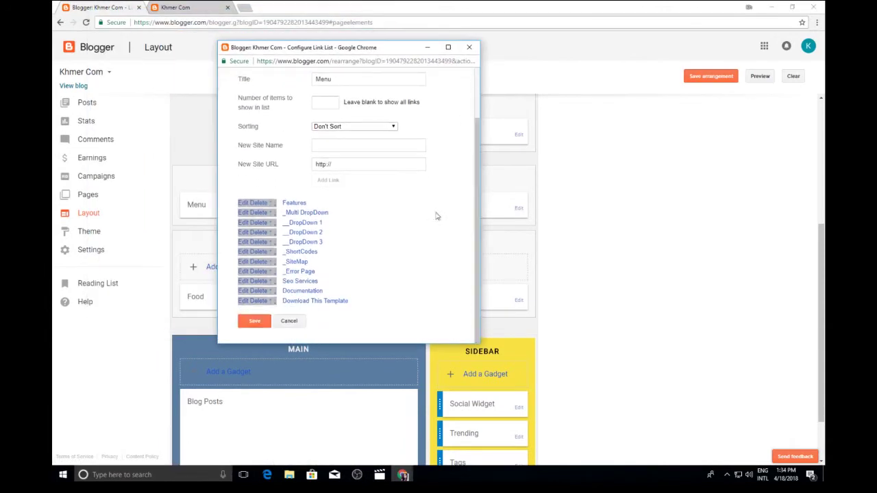
drag(335, 58, 405, 52)
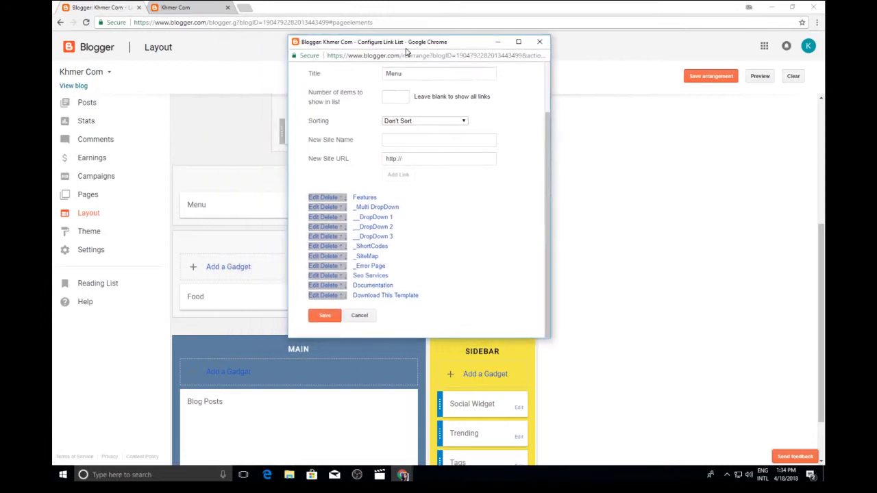
click(332, 207)
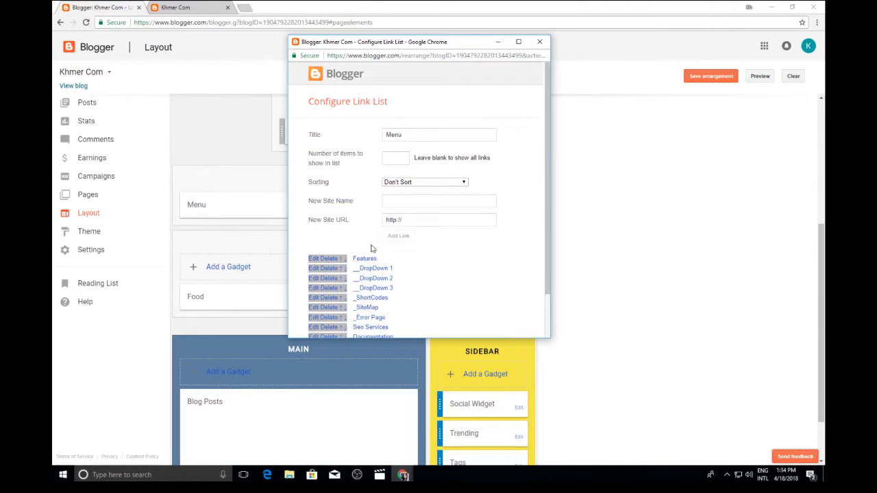
click(331, 269)
click(331, 268)
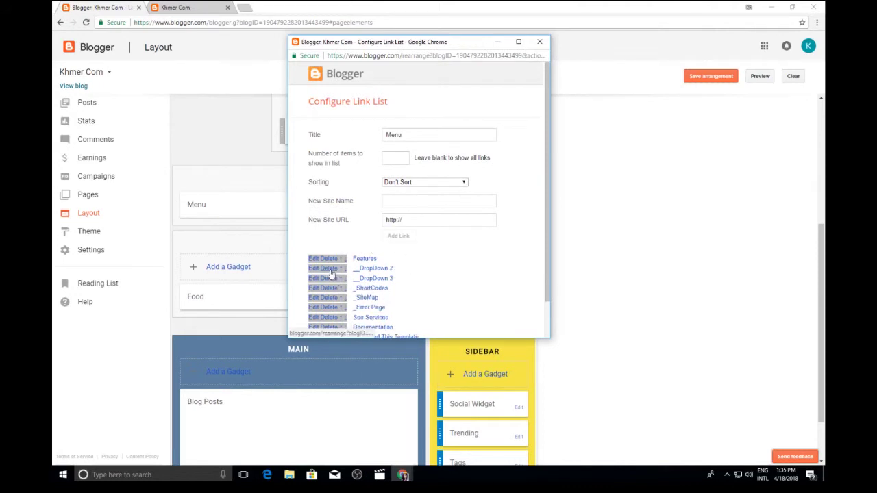
click(333, 272)
Delete the Seo Services, _Error Page, _SiteMap and _ShortCodes links from the menu's link list and save the gadget
scroll(355, 274, down, 2)
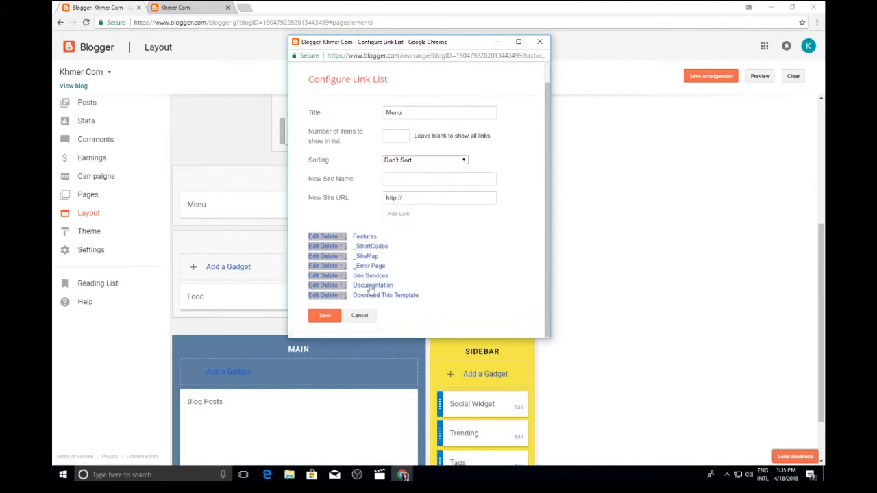
click(331, 277)
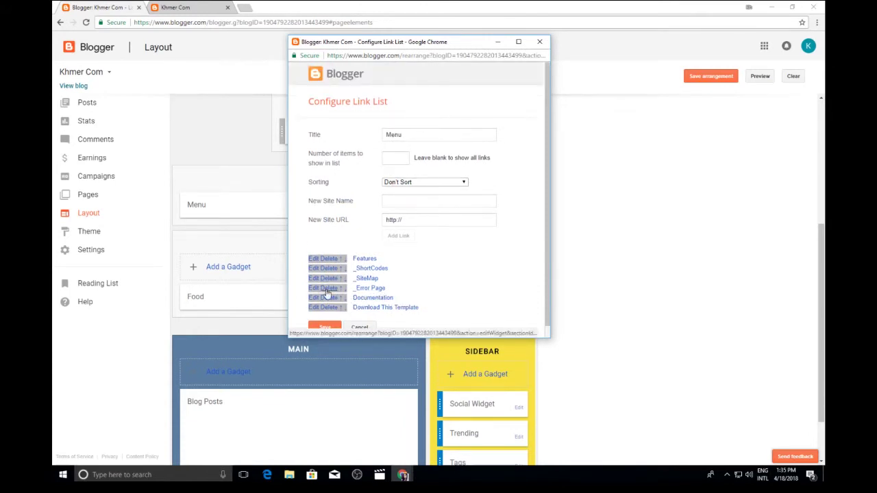
click(328, 288)
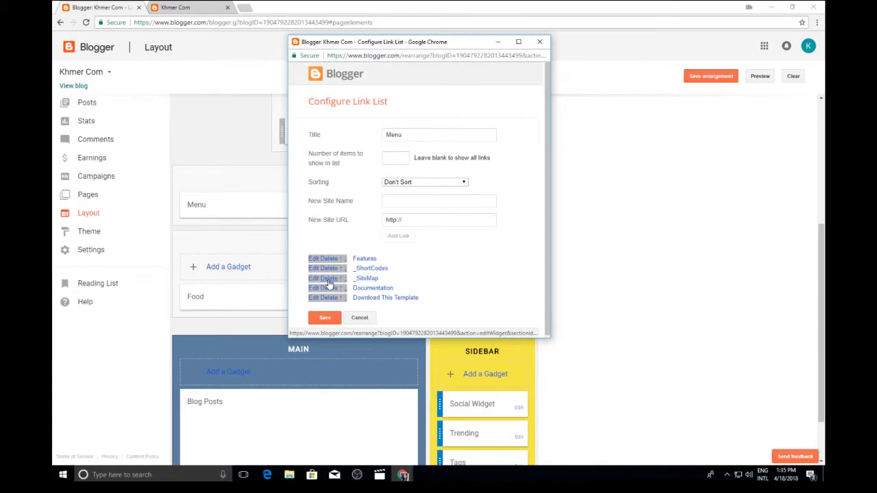
click(330, 280)
click(332, 269)
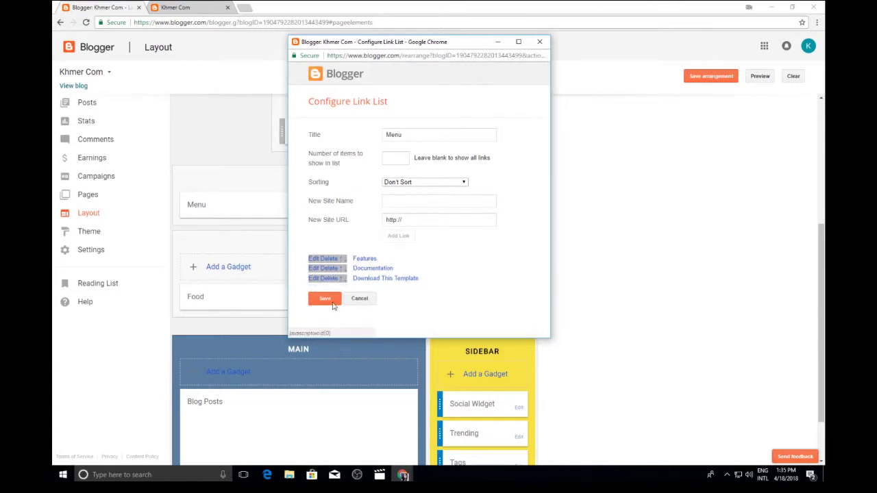
click(325, 298)
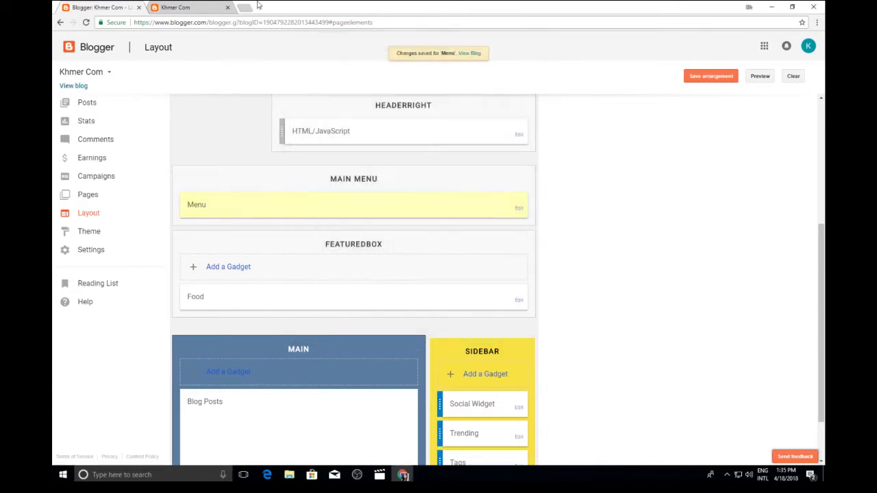
Reload the live blog to check the shortened menu bar, then return to the layout
click(181, 7)
click(86, 22)
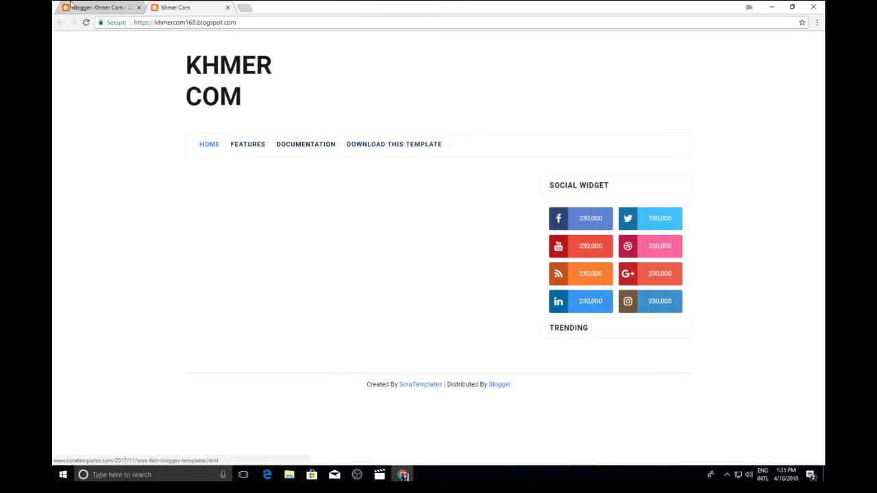
click(98, 6)
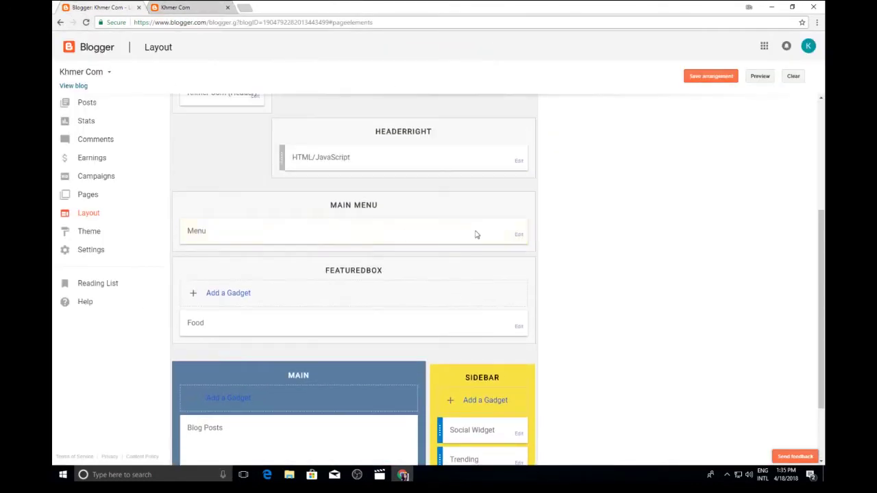
Rename the Features link in the Main Menu gadget to Software and save the gadget
click(519, 235)
drag(250, 28, 416, 65)
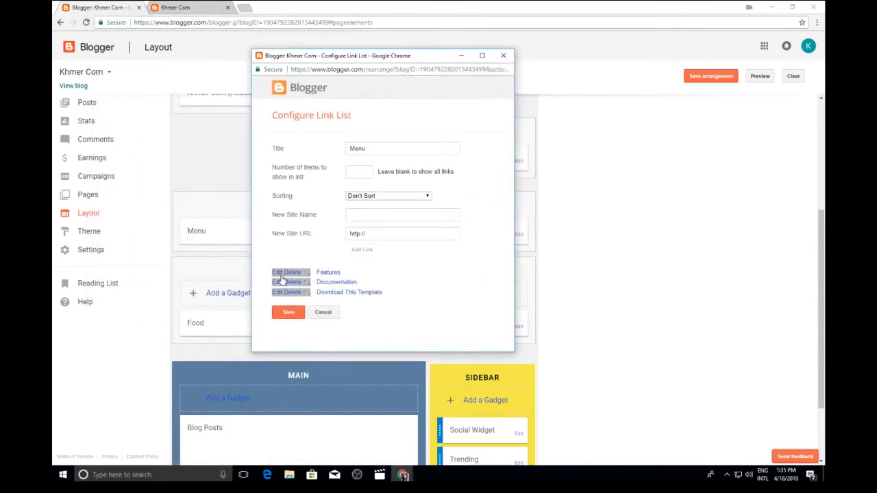
drag(371, 64, 390, 65)
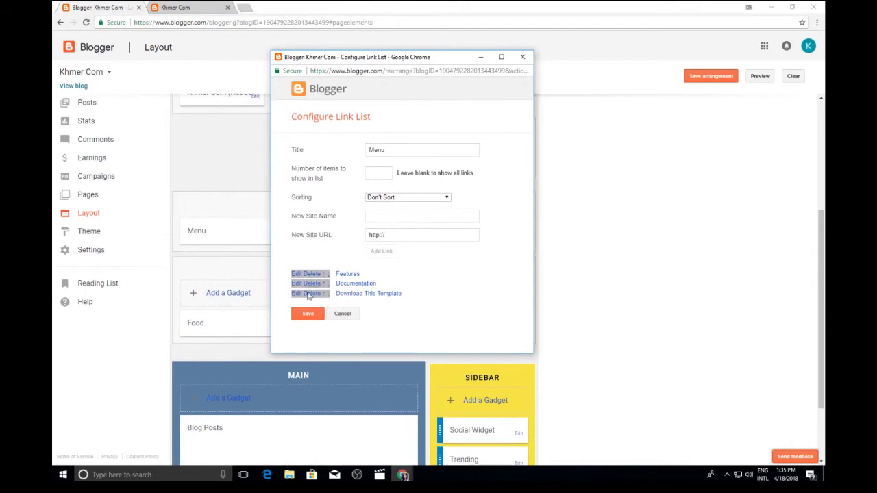
drag(385, 59, 337, 43)
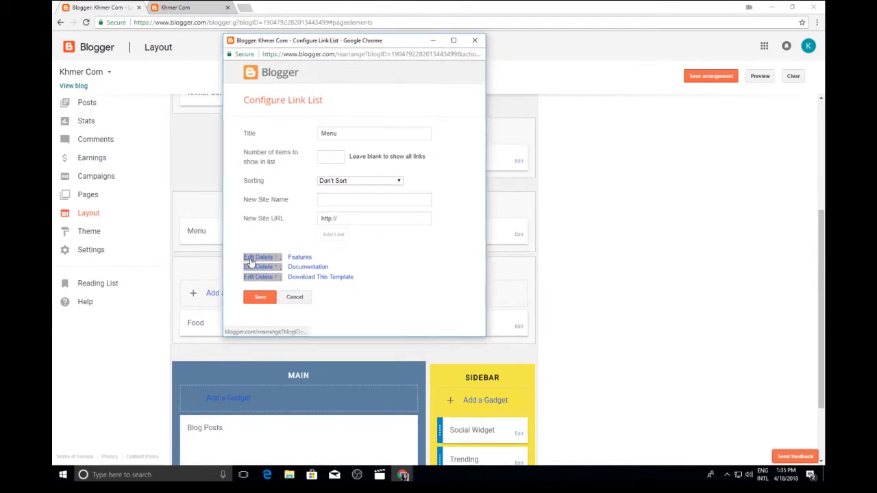
click(246, 263)
double_click(382, 260)
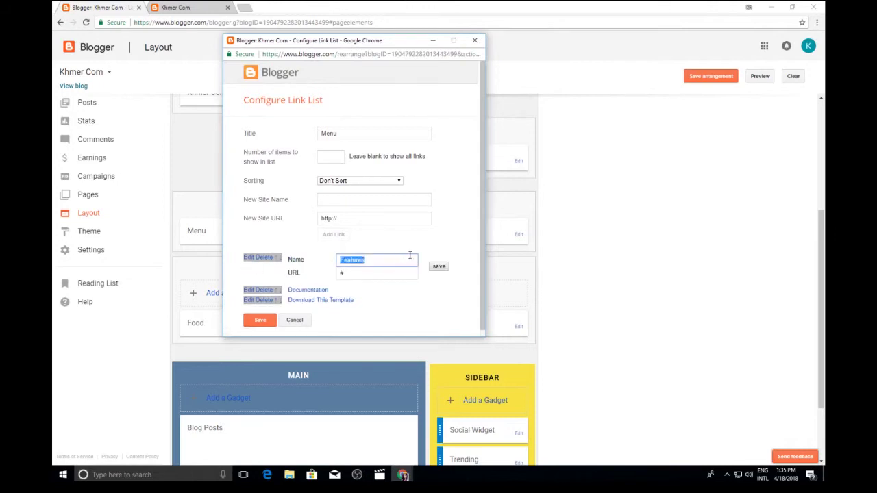
text(Software)
click(439, 267)
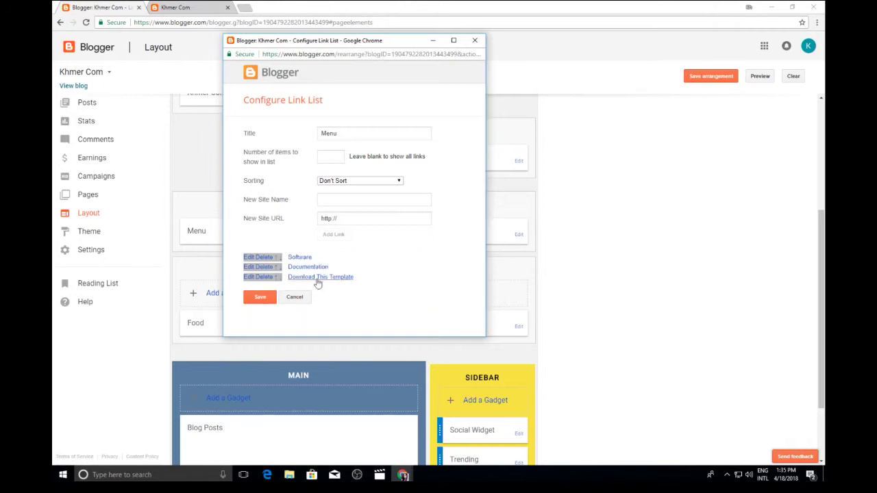
click(261, 298)
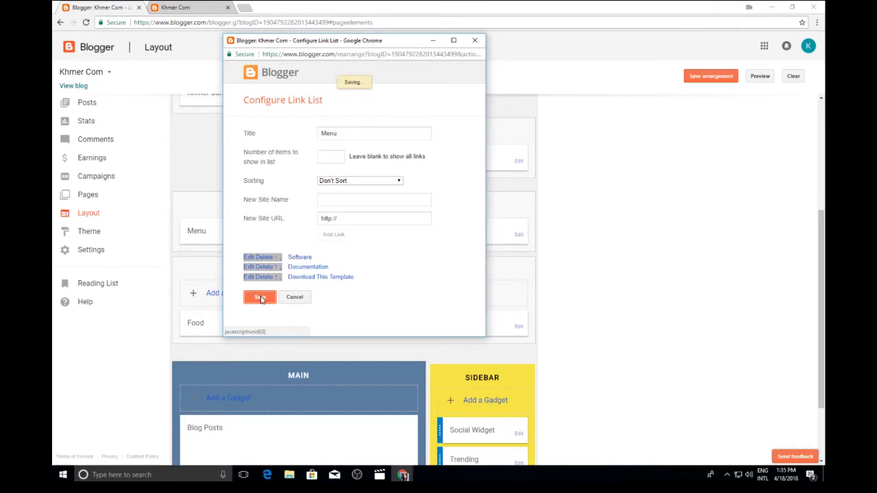
Reload the live blog to check the renamed first menu link, then return to the layout
click(173, 8)
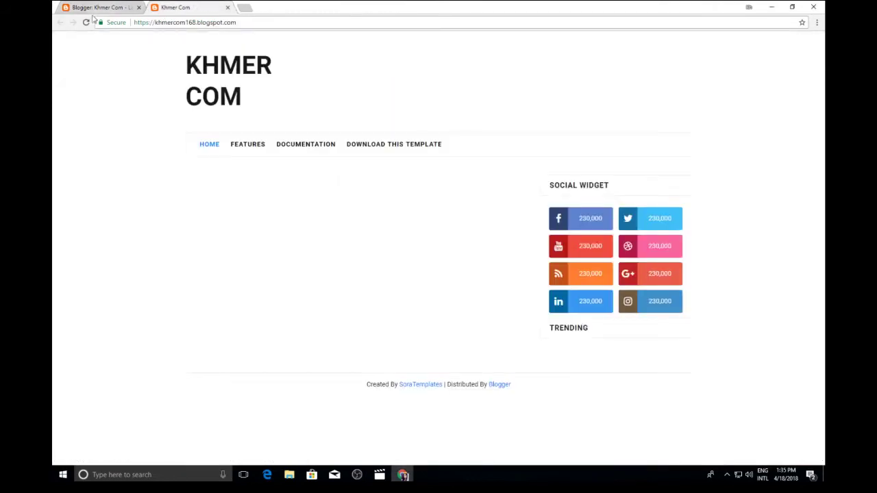
click(87, 23)
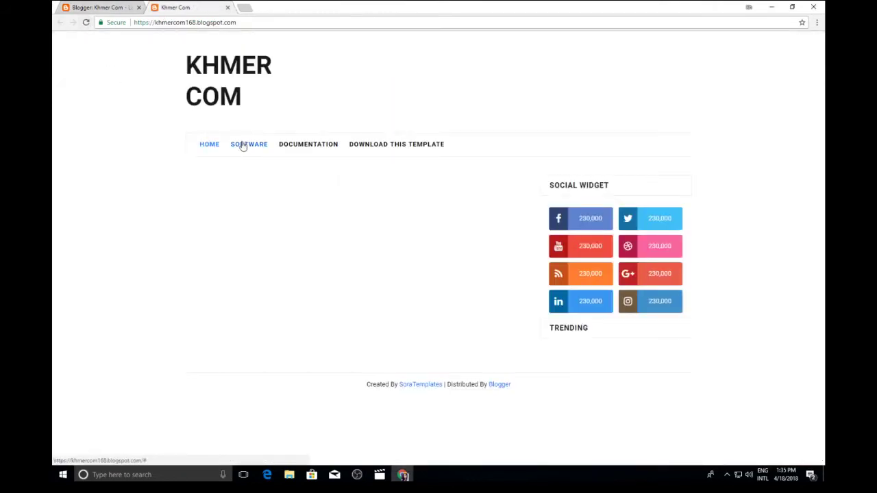
click(120, 7)
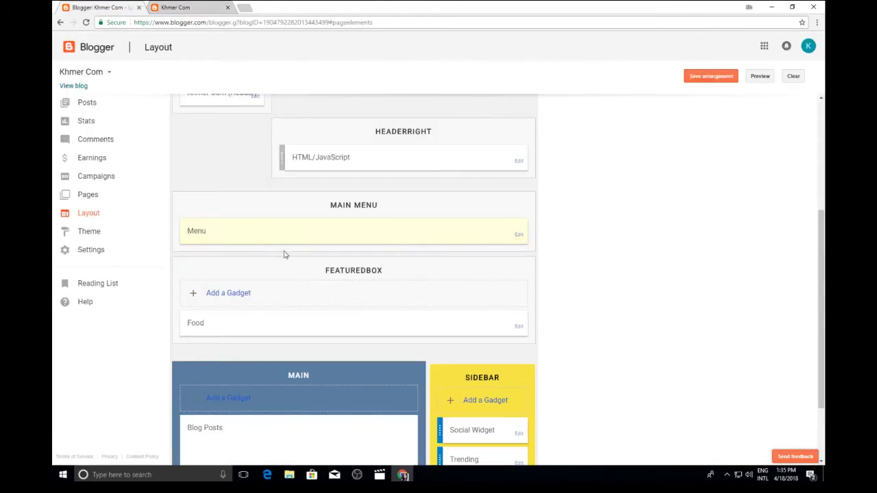
Rename the Documentation link in the Main Menu gadget to How To and set its URL to #
scroll(506, 206, down, 1)
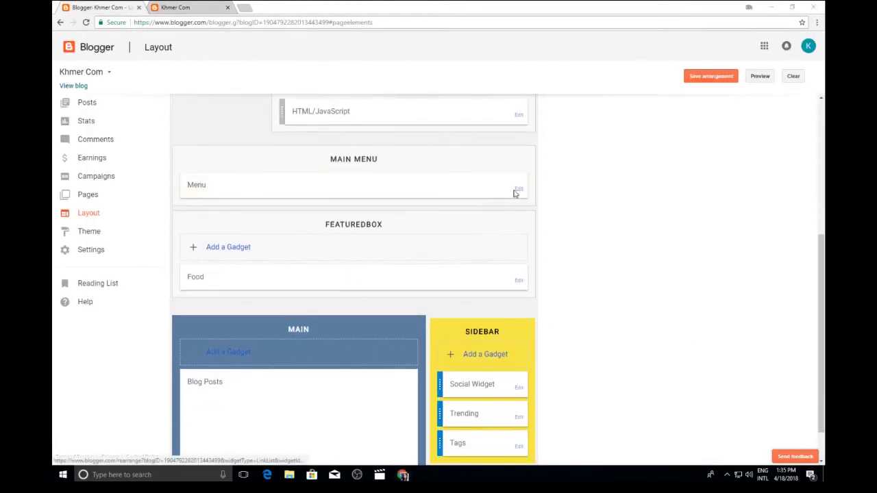
click(518, 189)
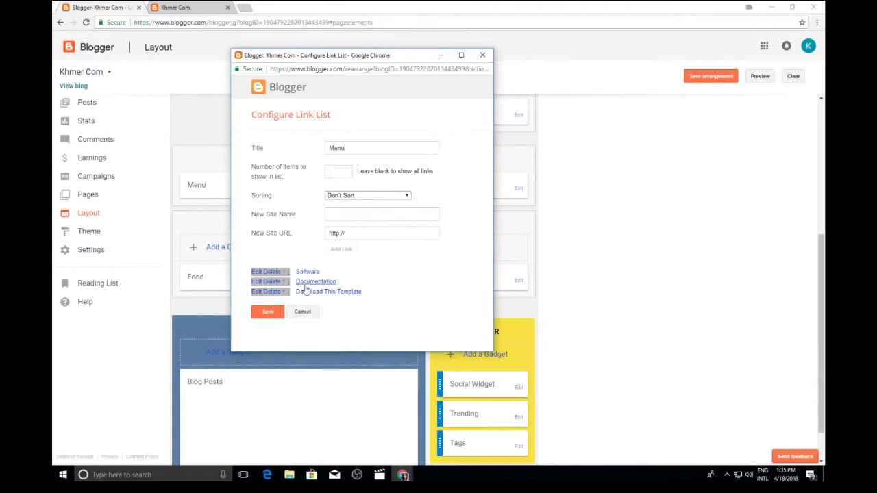
click(257, 282)
drag(389, 284, 338, 289)
text(How To)
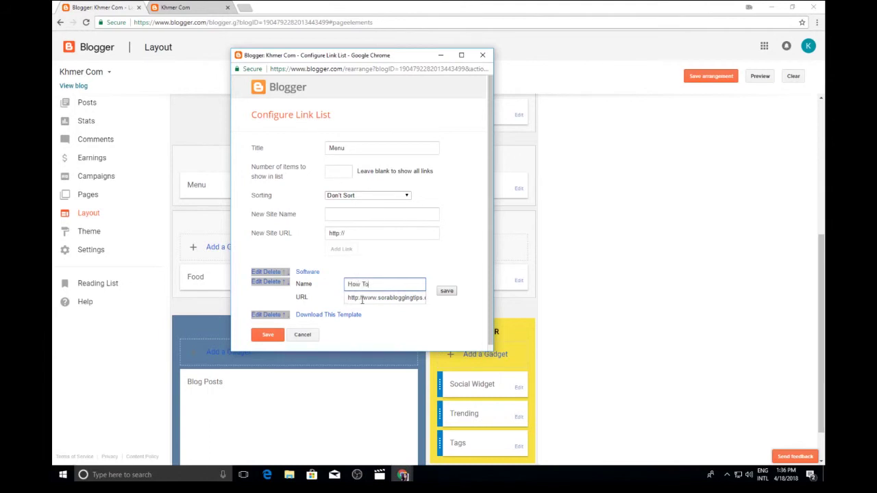
drag(349, 297, 430, 304)
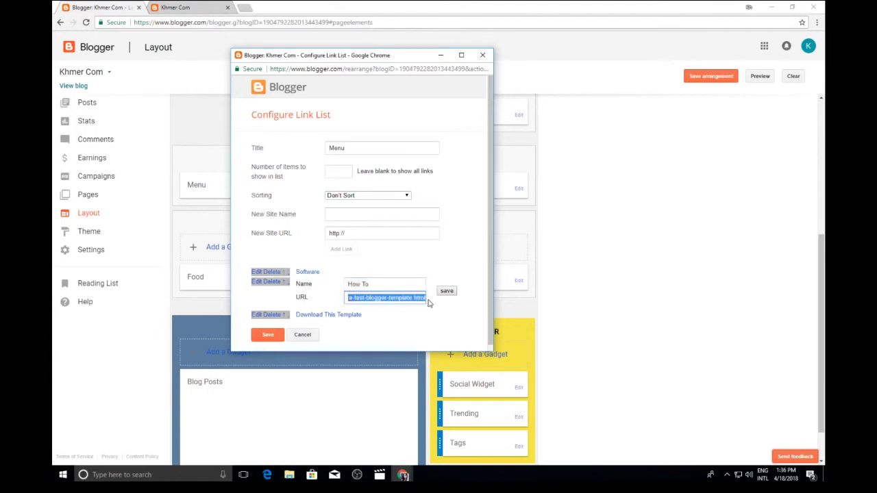
key(BackSpace)
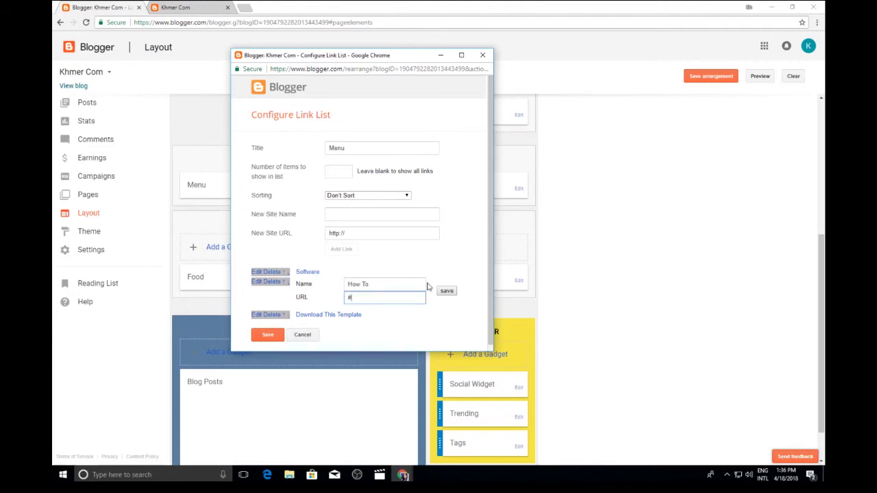
click(450, 293)
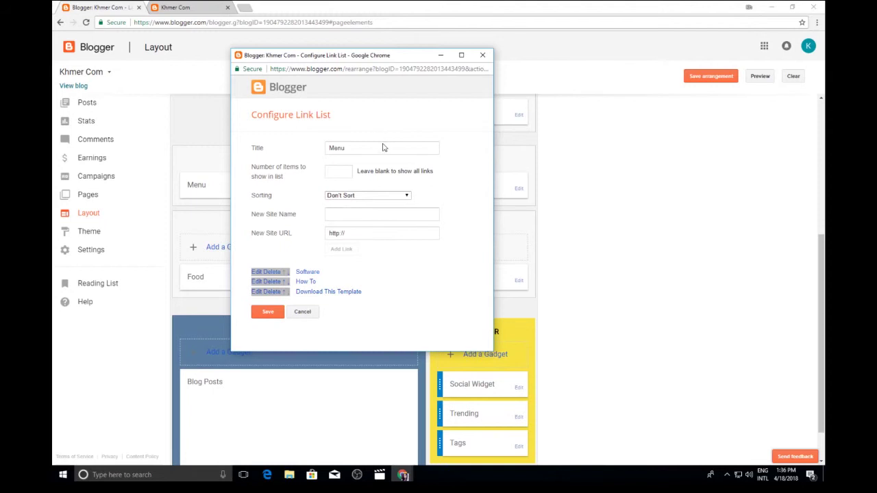
click(259, 293)
click(395, 296)
key(Home)
key(shift+Right)
key(shift+Right)
key(shift+Right)
key(shift+Right)
key(shift+Right)
key(shift+Right)
drag(395, 295, 418, 296)
key(BackSpace)
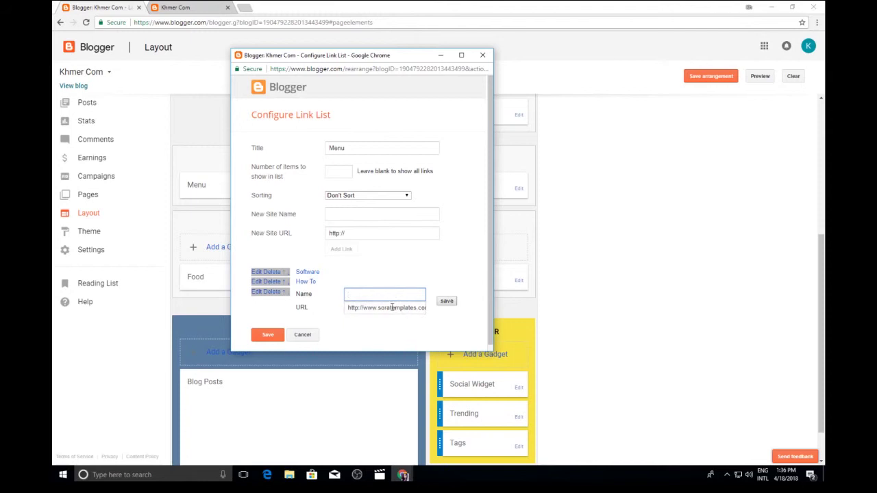
Delete the Download This Template link, save the gadget, and check the menu on the live blog before returning to the layout
click(274, 292)
click(268, 302)
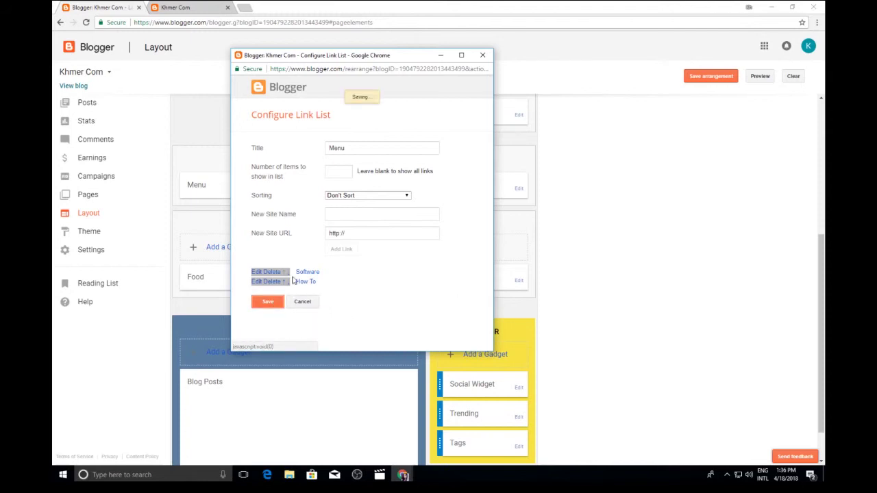
click(73, 85)
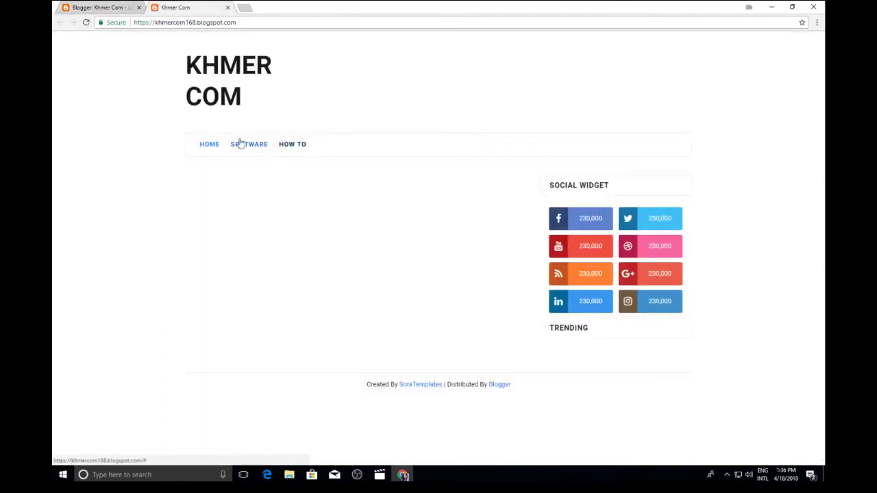
click(103, 7)
click(518, 235)
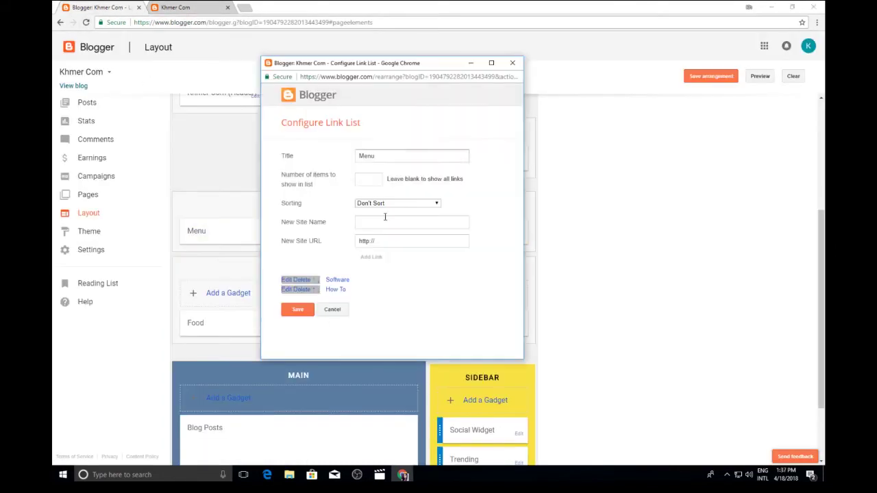
click(381, 222)
text(Video)
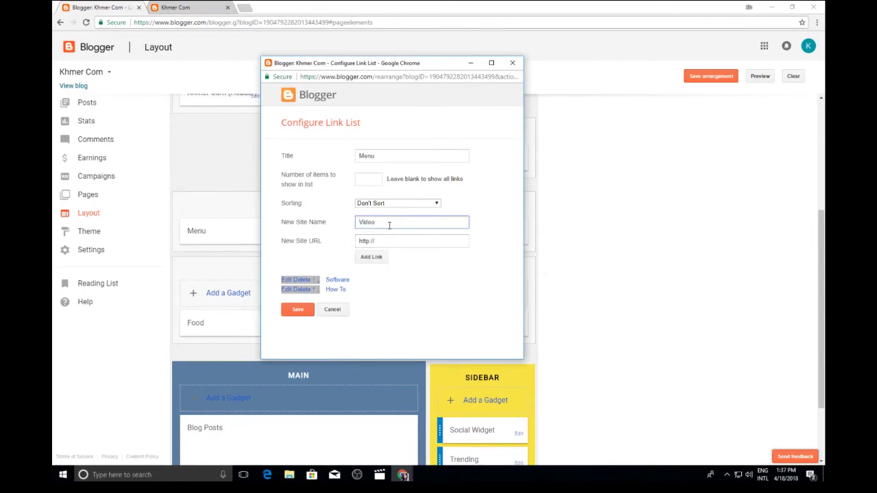
click(373, 258)
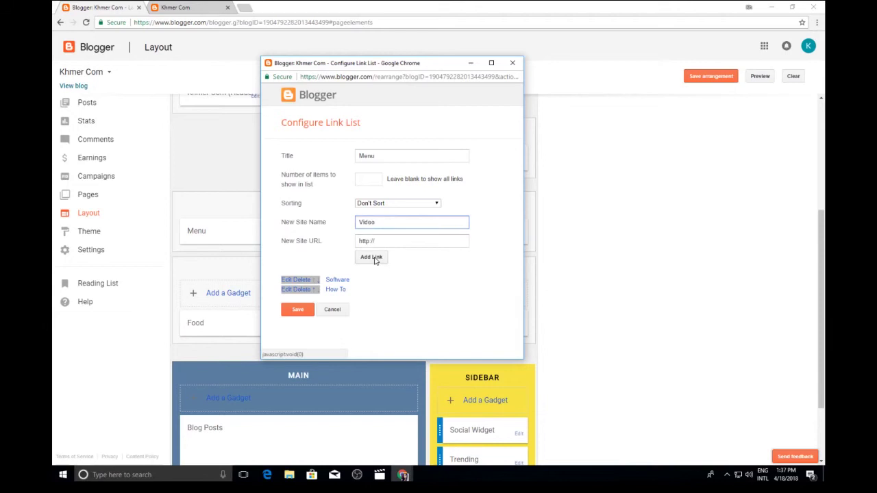
click(367, 224)
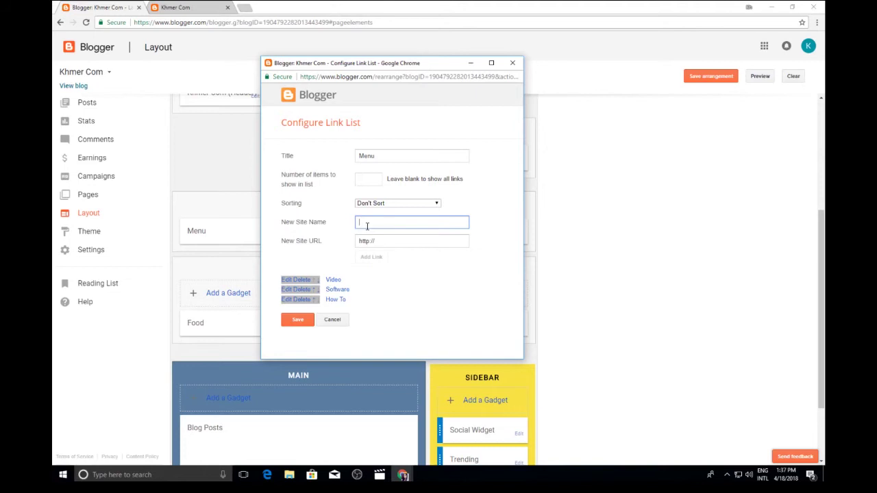
text(Youtube Channel)
click(372, 258)
click(303, 328)
Reload the live blog to check the newly added menu links, then return to the layout
click(183, 6)
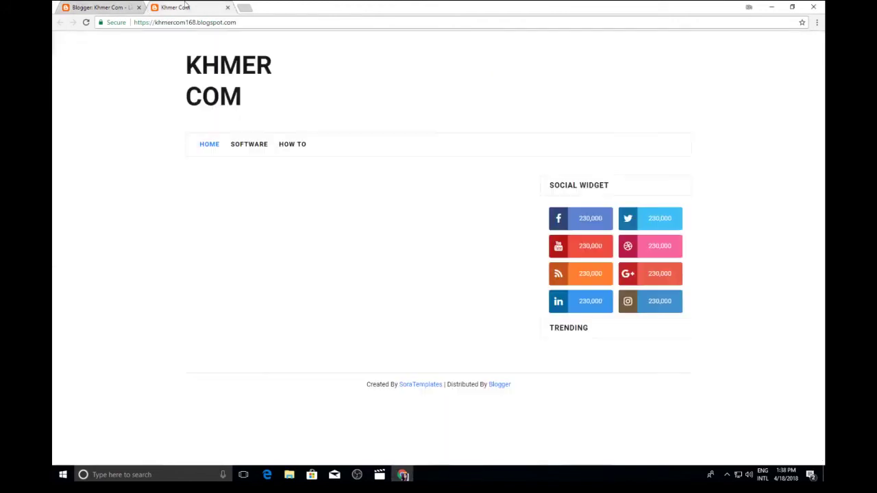
click(87, 23)
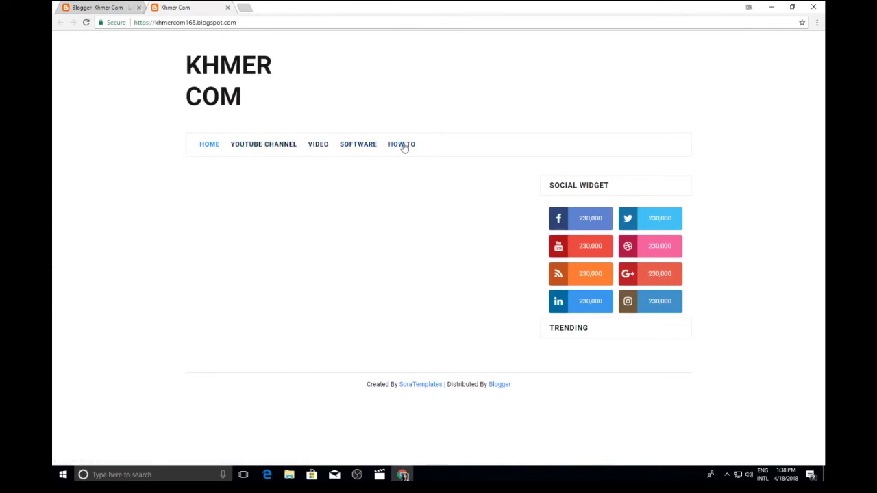
click(125, 7)
Reorder the Main Menu links to How To, Software, Video, Youtube Channel and save the gadget
scroll(384, 240, down, 2)
click(518, 142)
drag(194, 31, 290, 65)
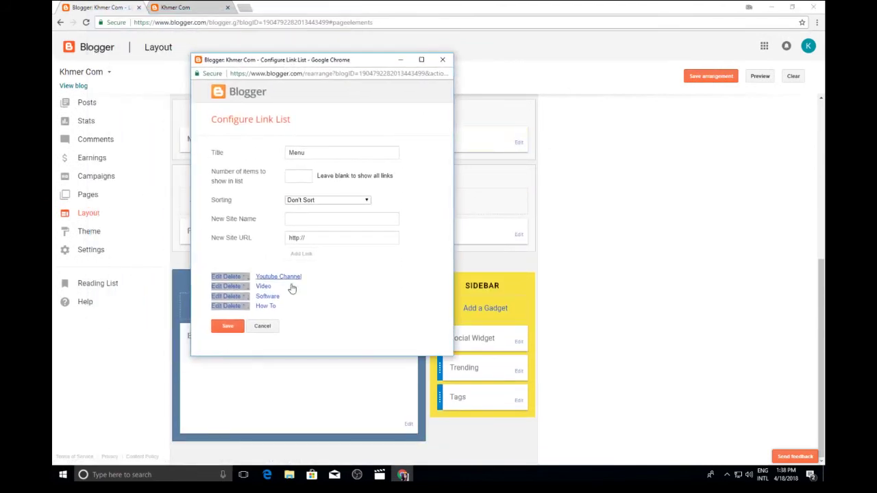
drag(245, 282, 296, 292)
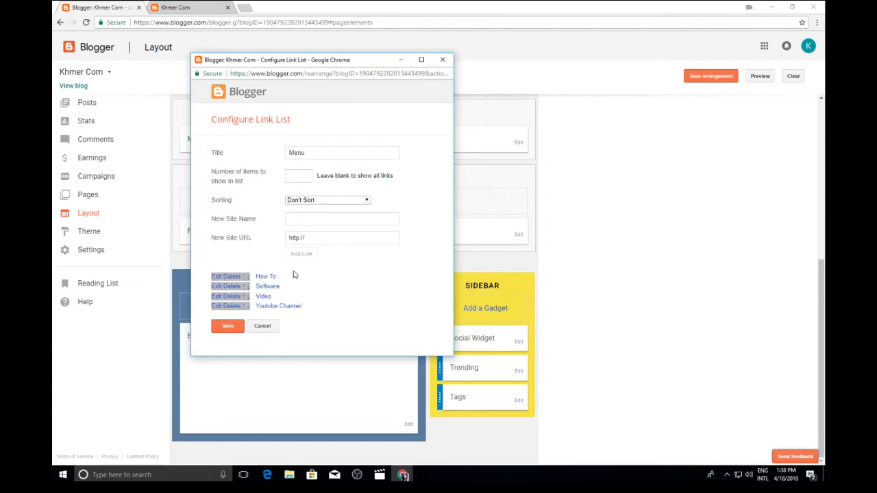
click(230, 327)
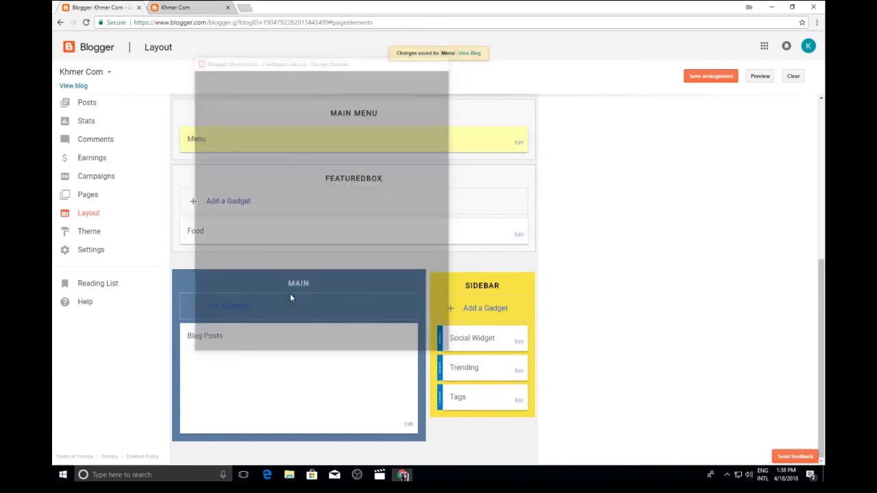
Save the layout arrangement and reload the live blog to check the menu order
scroll(308, 227, up, 3)
click(707, 77)
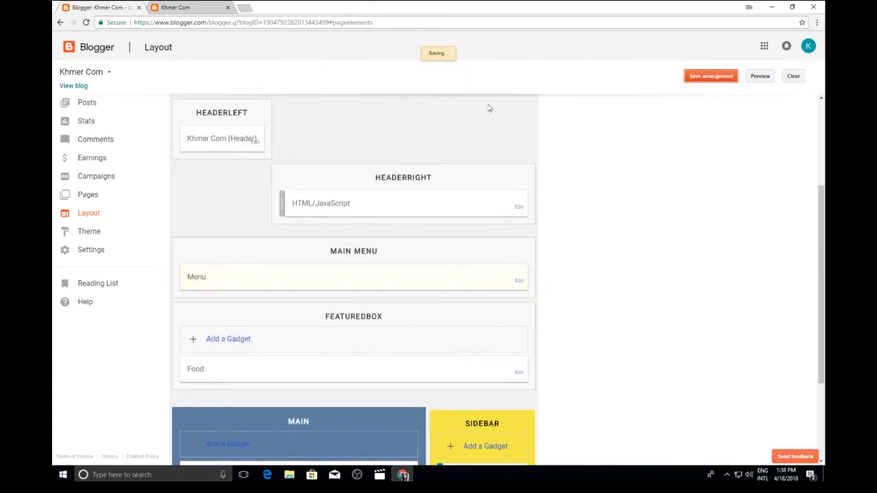
click(209, 7)
click(85, 22)
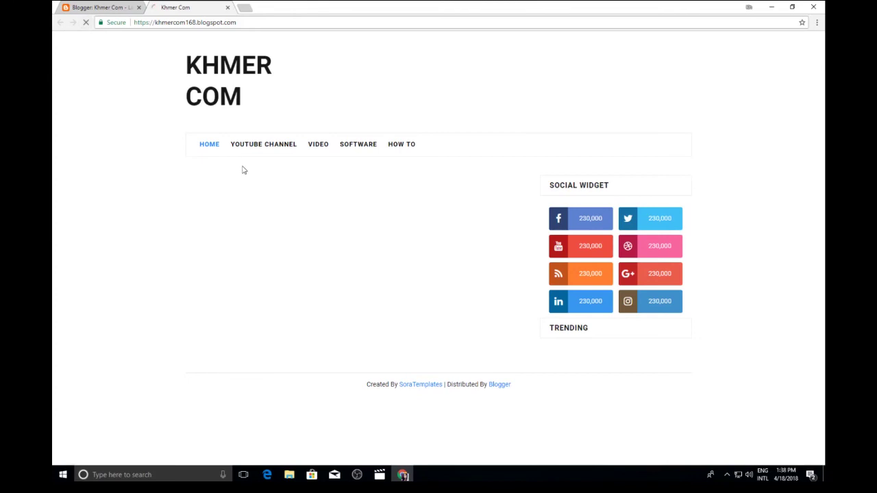